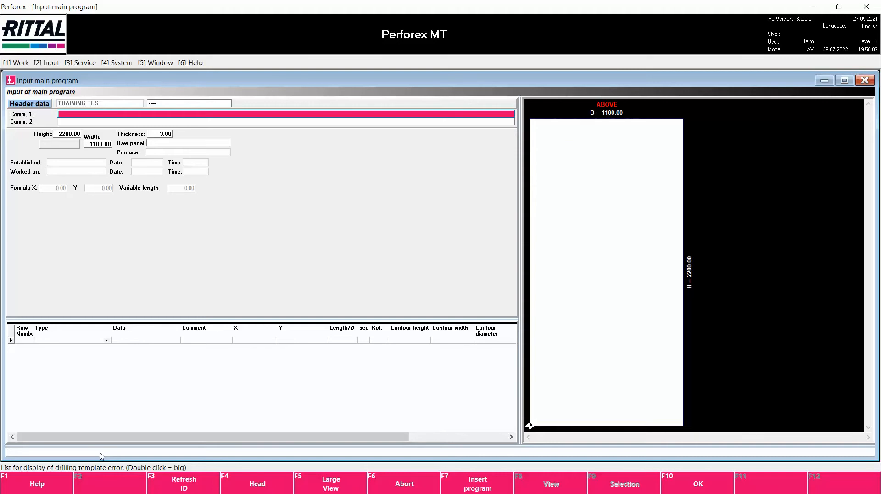
Filter the raw panel selection for RIT.VX.8265 and assign RIT.VX.8265.000.DR as the program's raw panel
left_click(180, 144)
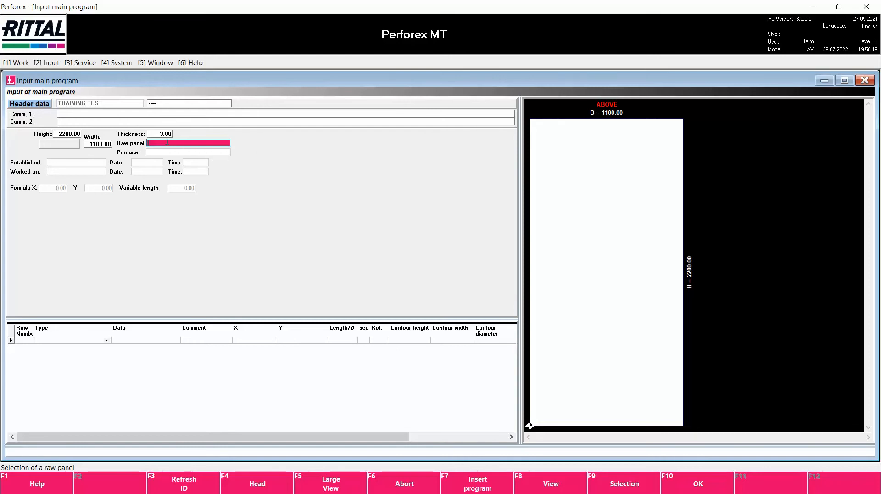
key("F9")
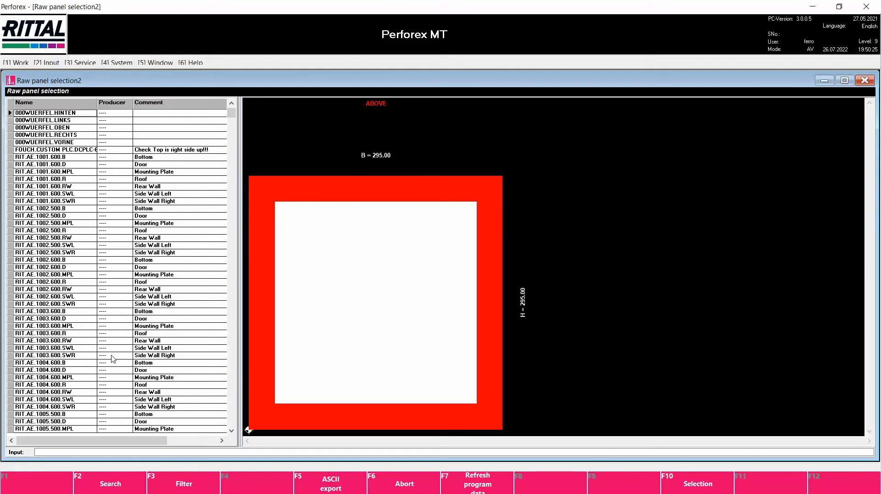
left_click(174, 483)
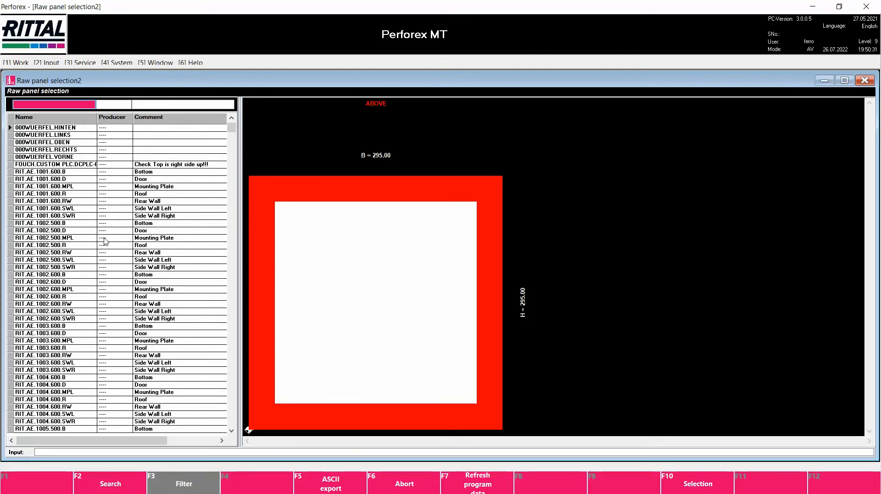
type("RIT.")
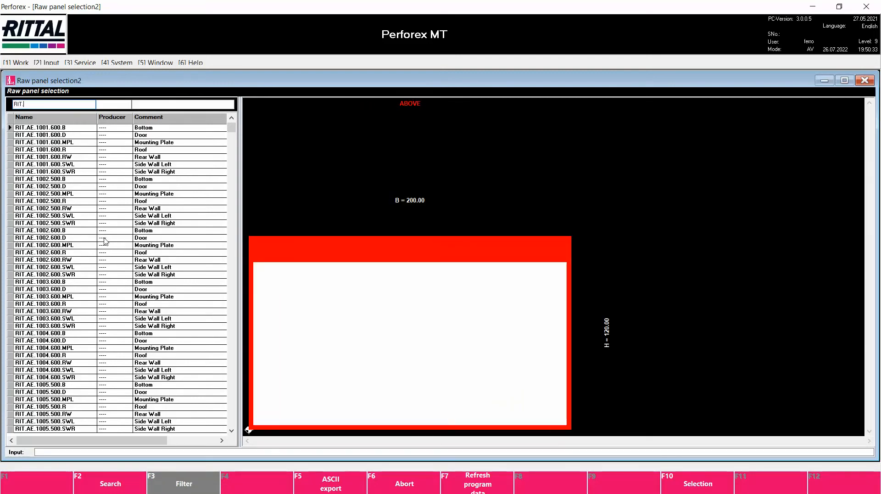
type("V")
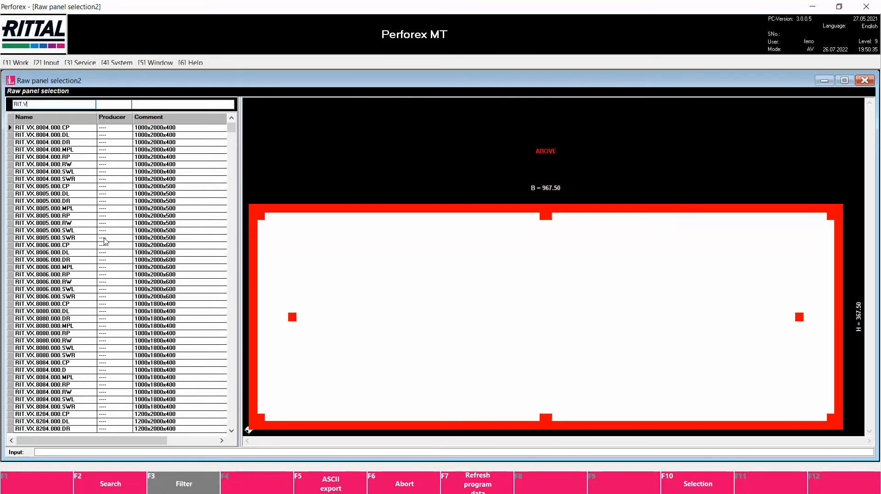
type("X.8265")
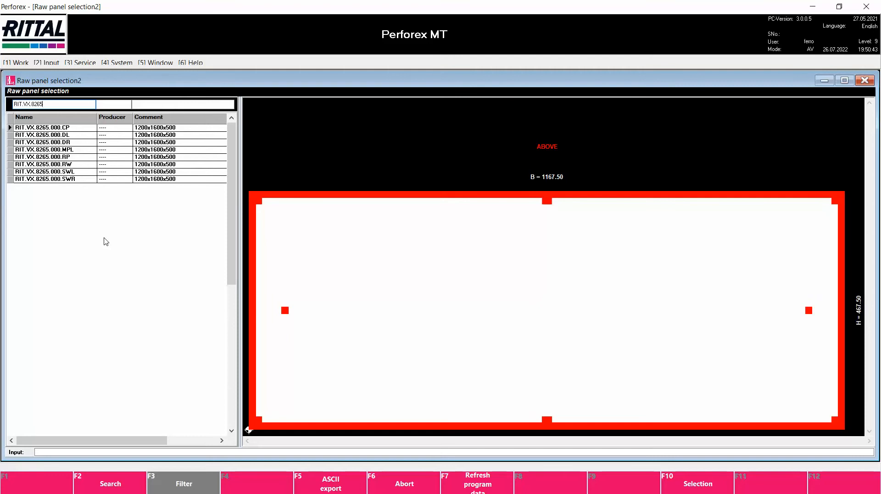
left_click(73, 144)
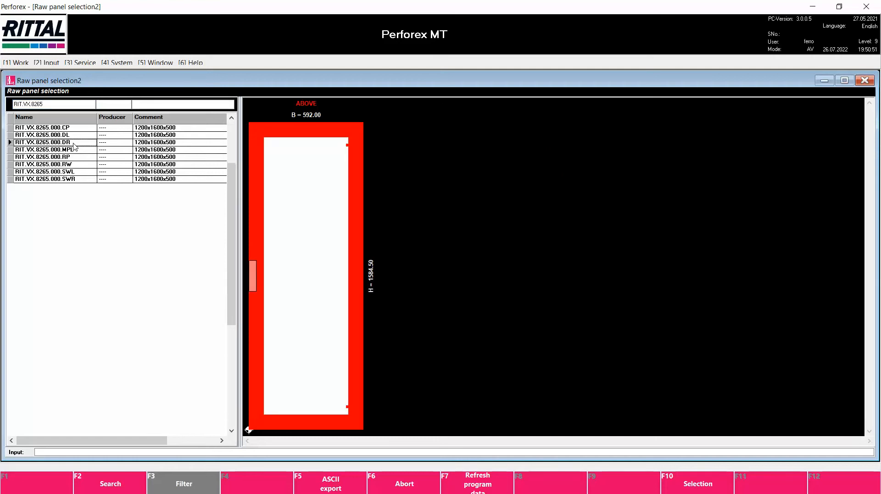
double_click(74, 146)
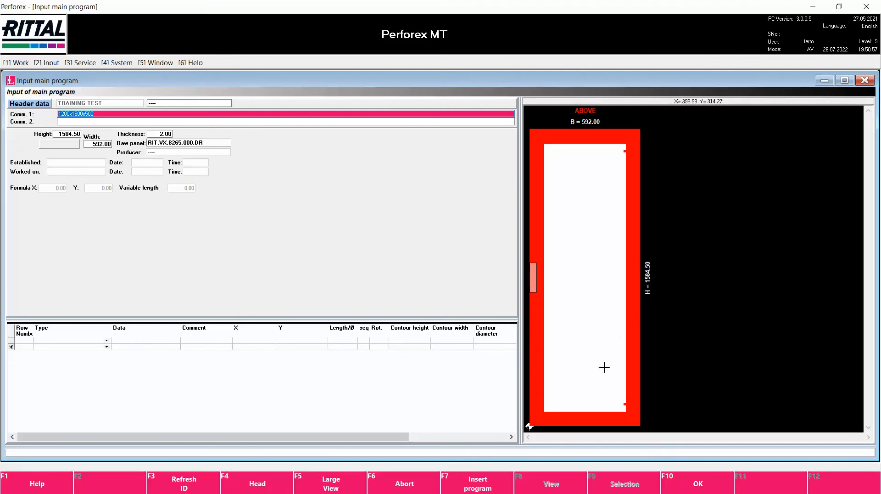
Add a single processing row with the 3.3 mm Drill 4050.802 at X 100, Y 100 and inspect the hole up close
left_click(107, 342)
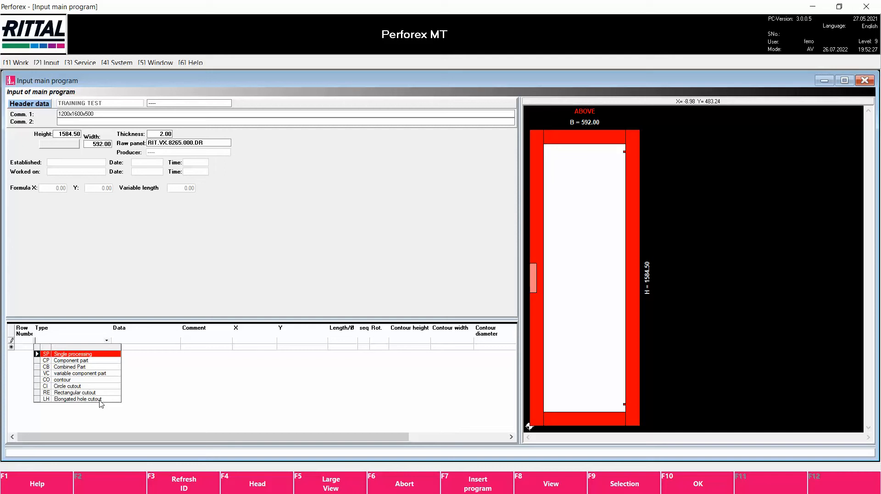
left_click(76, 357)
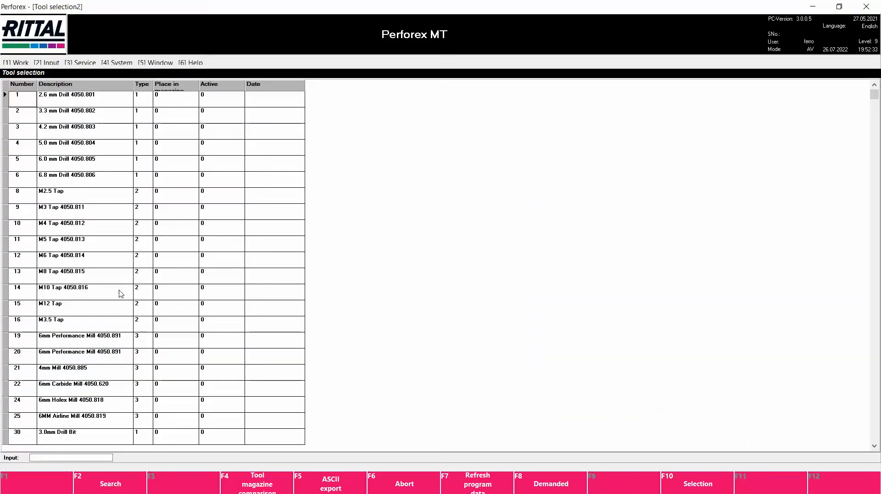
double_click(49, 116)
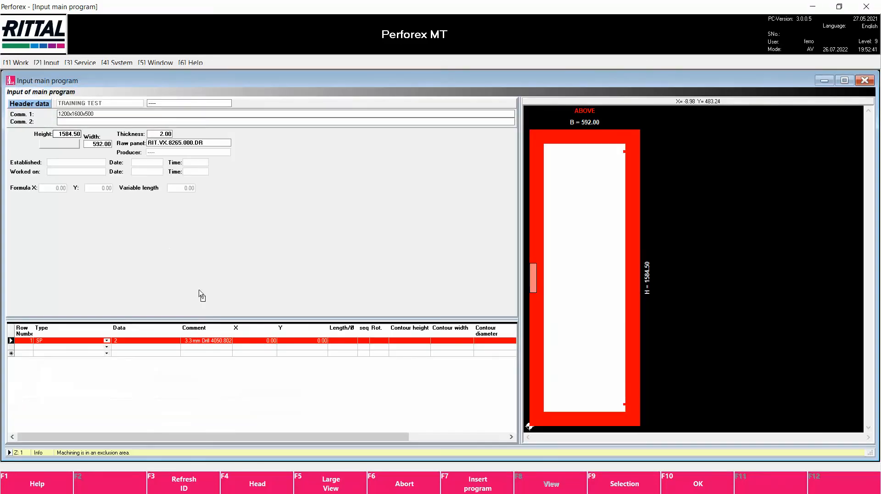
left_click(252, 340)
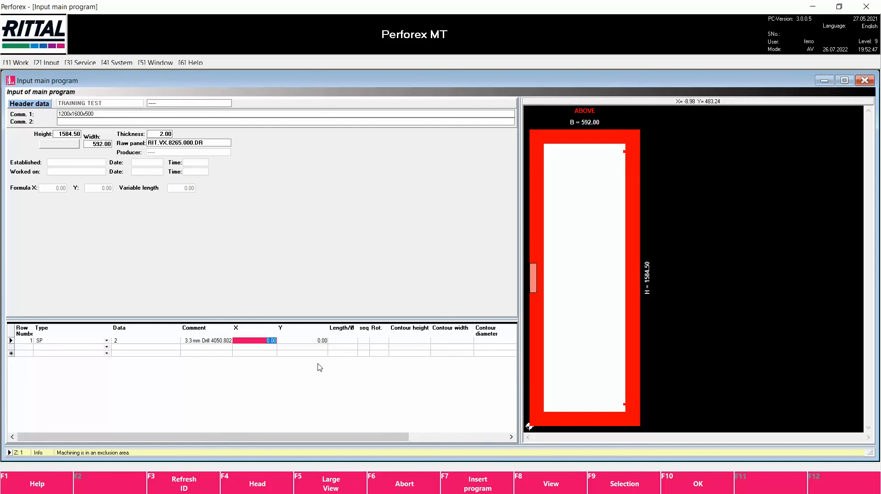
type("100")
key("Tab")
type("100")
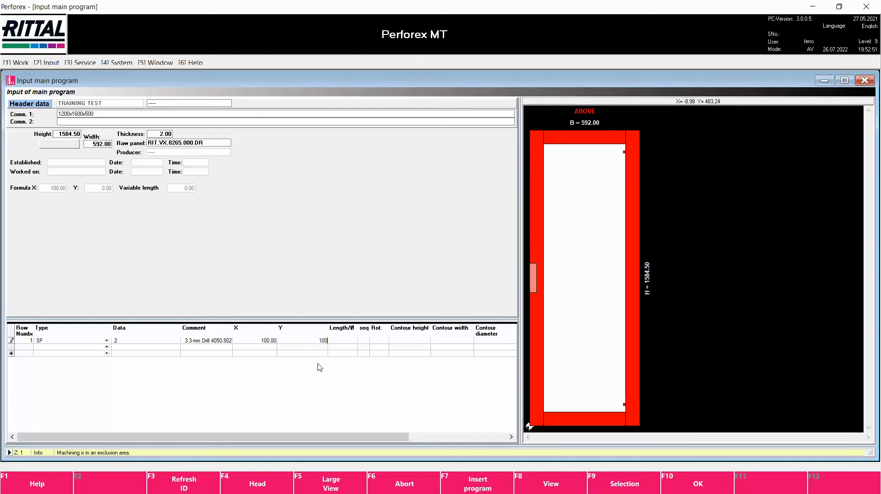
key("Tab")
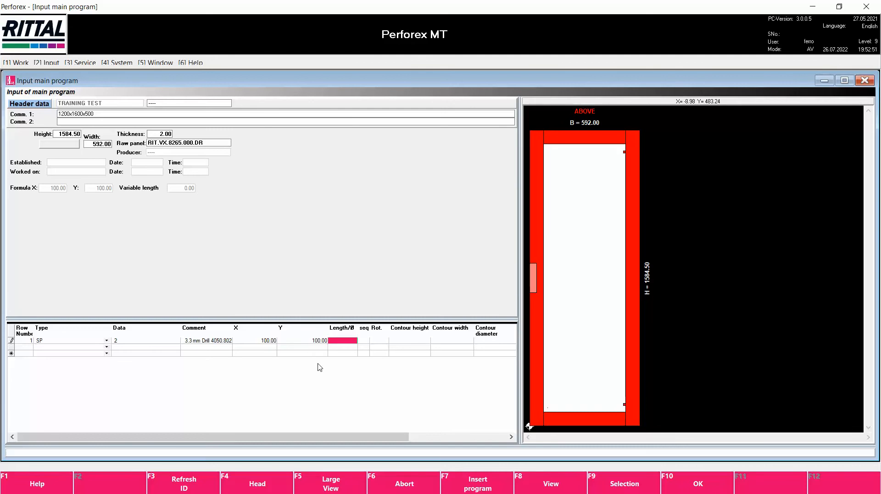
left_click(526, 386)
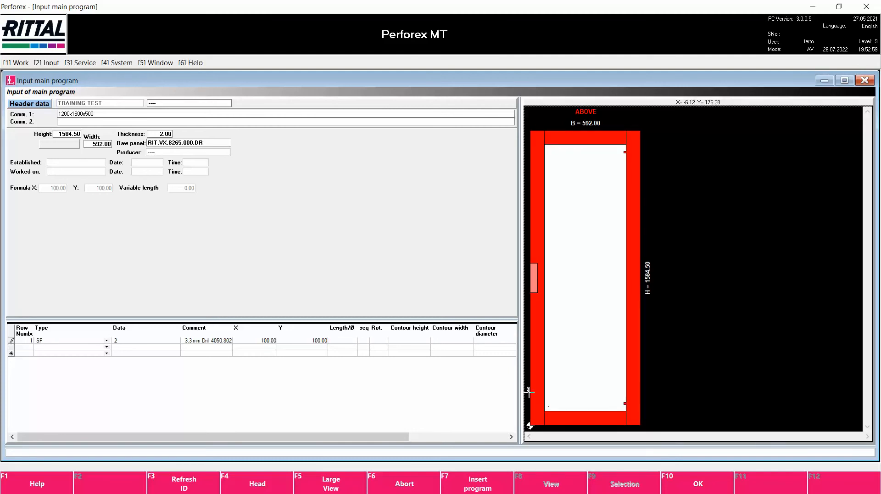
left_click_drag(528, 388, 581, 439)
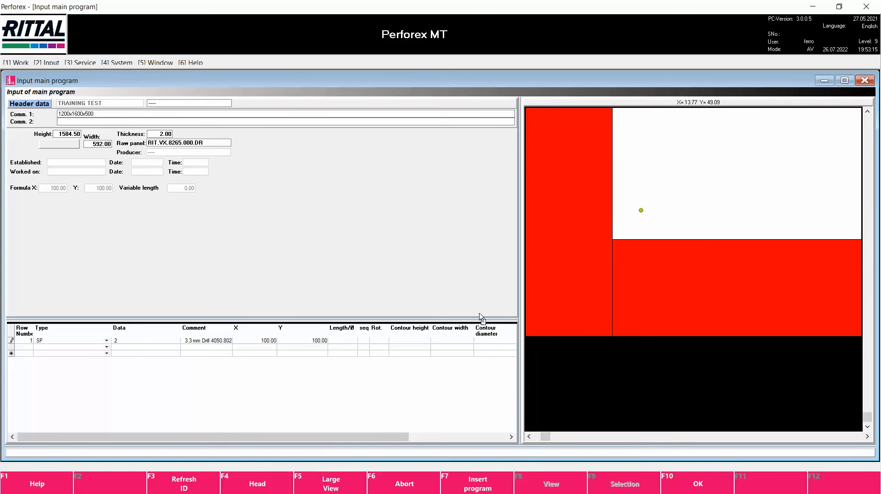
Add a second single processing row with the M5 Tap 4050.813 at X 100, Y 150 and inspect it up close
left_click(107, 348)
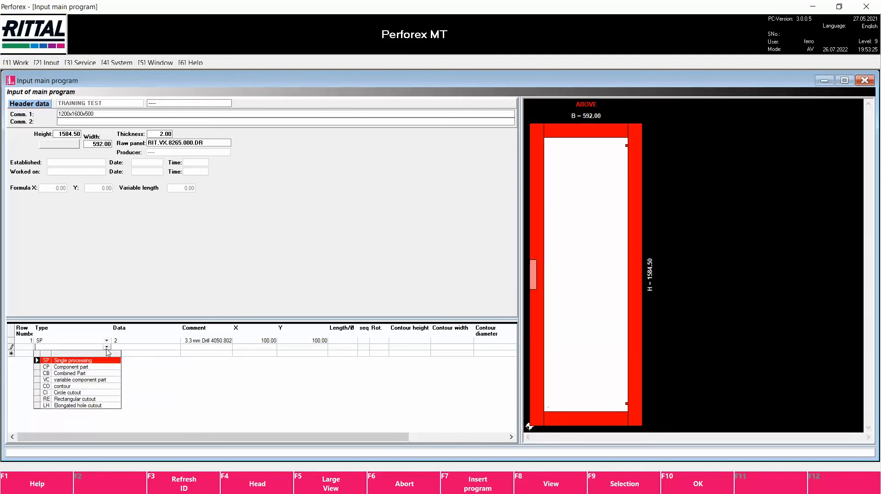
left_click(83, 361)
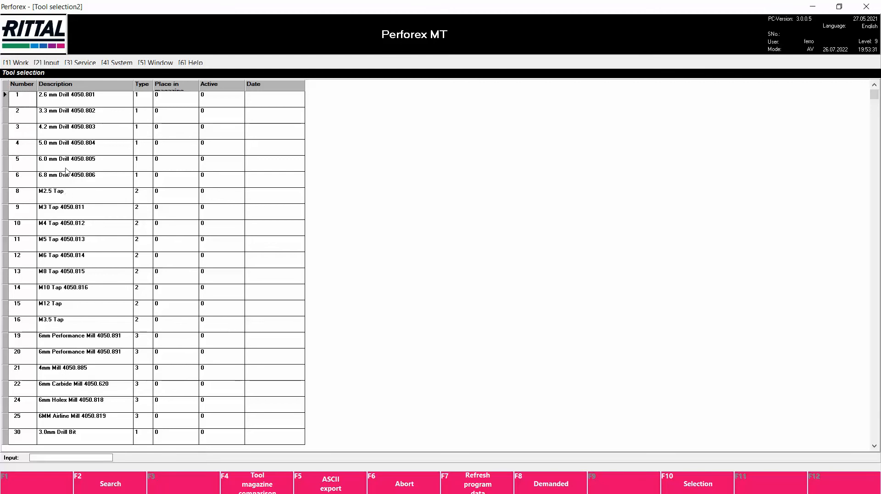
double_click(69, 243)
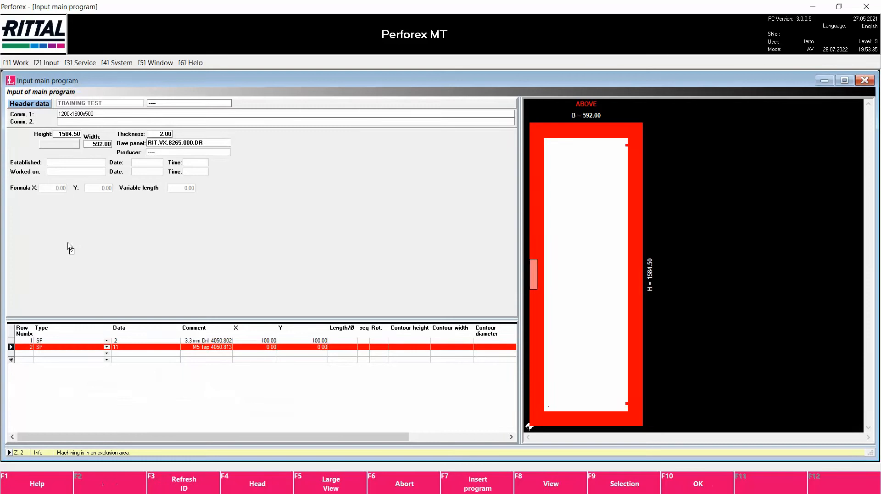
left_click(259, 347)
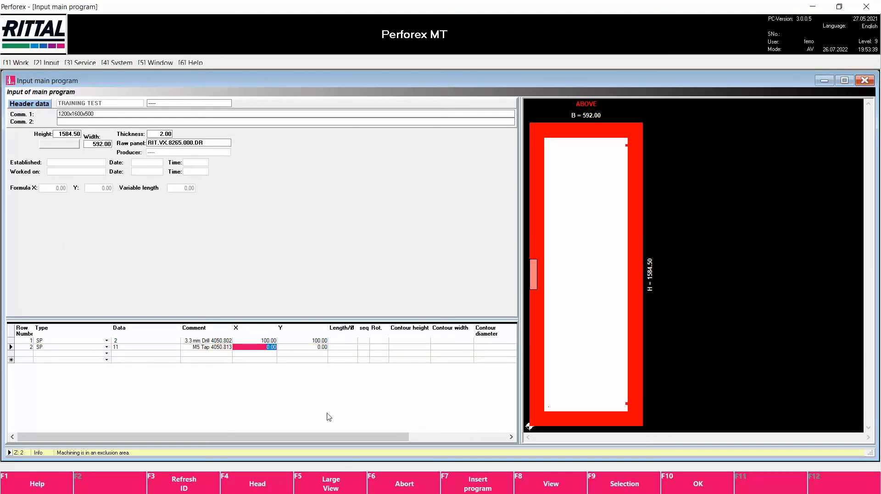
type("100")
key("Tab")
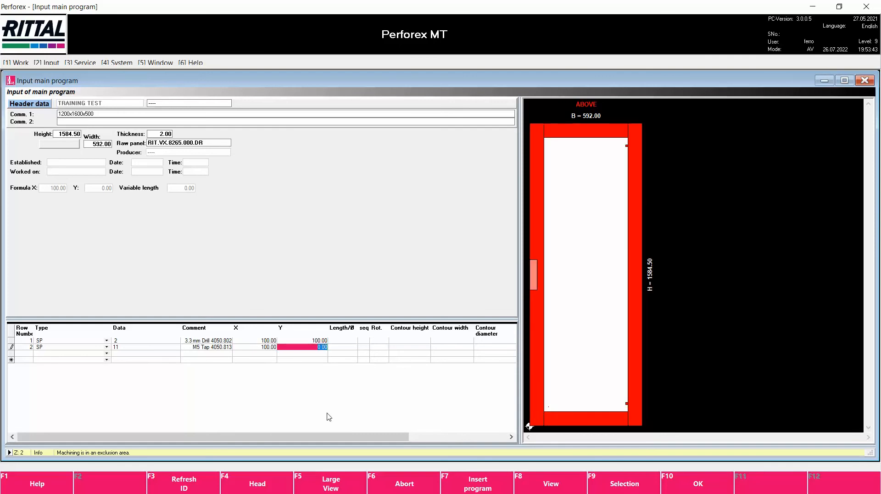
type("150")
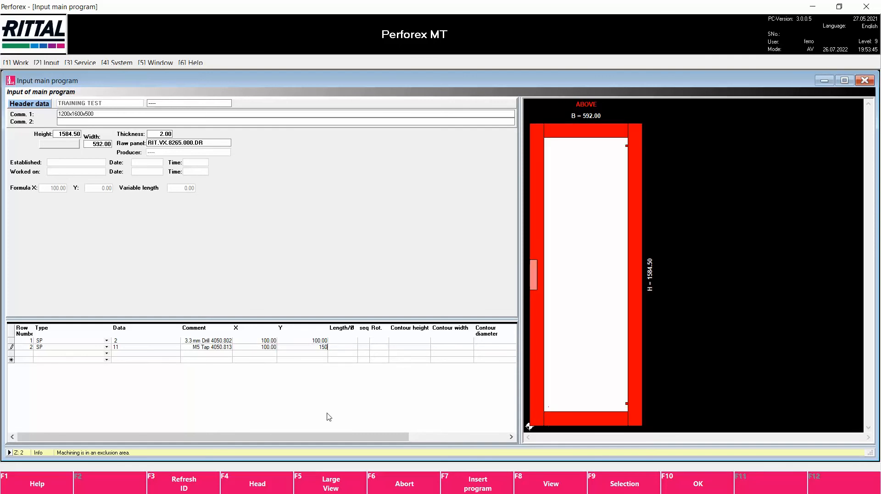
key("Tab")
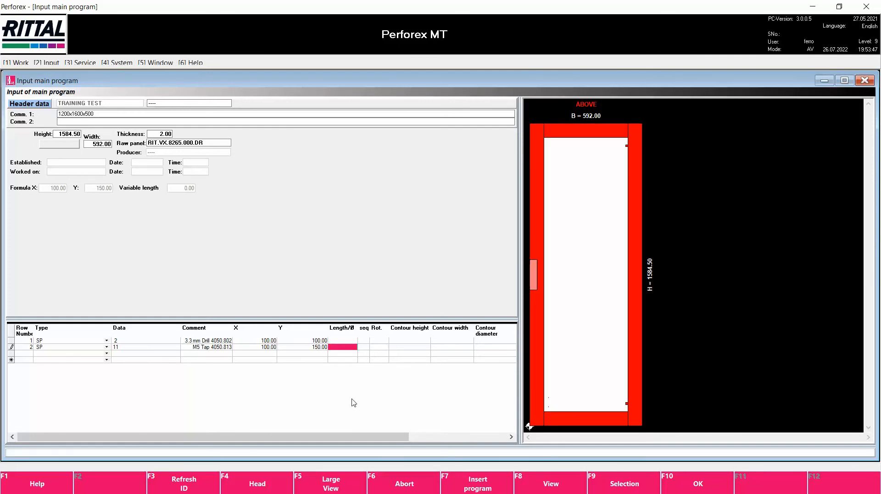
left_click(527, 383)
left_click_drag(528, 381, 569, 426)
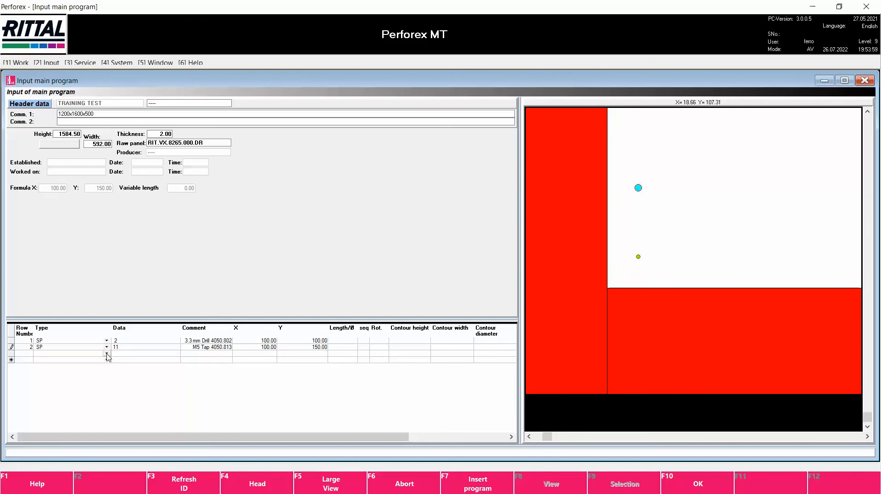
Add a component part row using XFORMER, positioned at X 150, Y 200
left_click(106, 354)
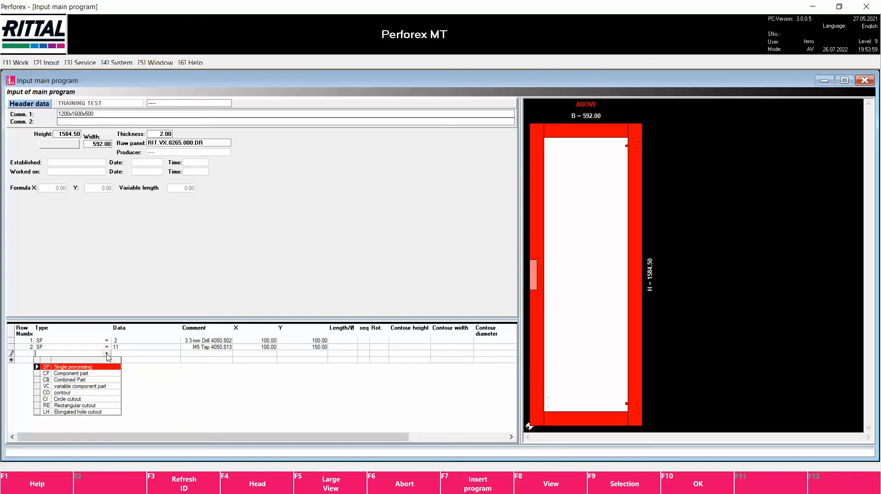
left_click(83, 374)
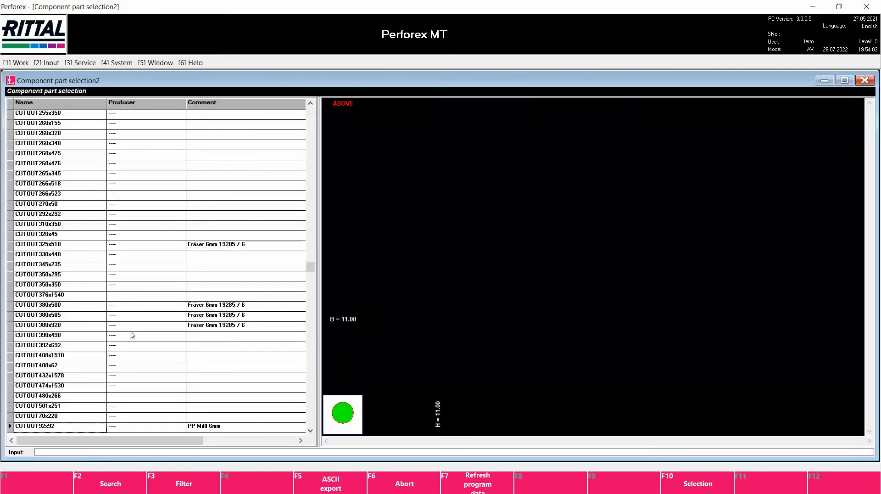
scroll(131, 331, "down", 5)
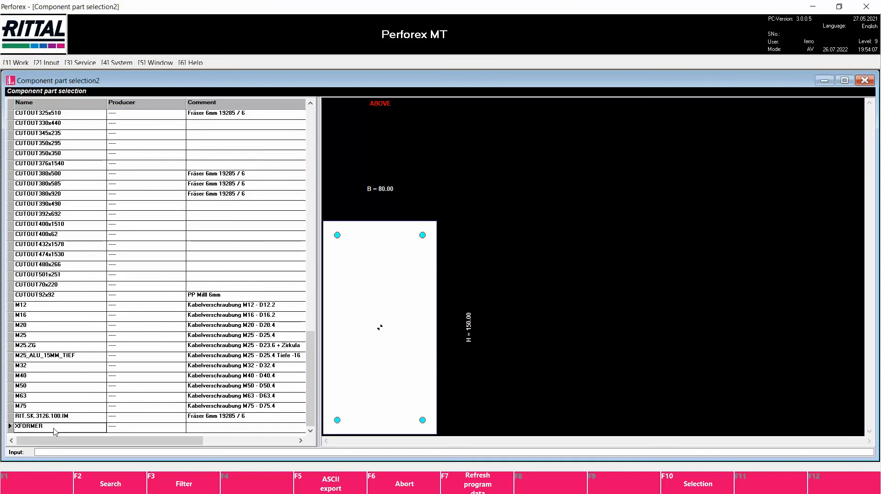
double_click(54, 428)
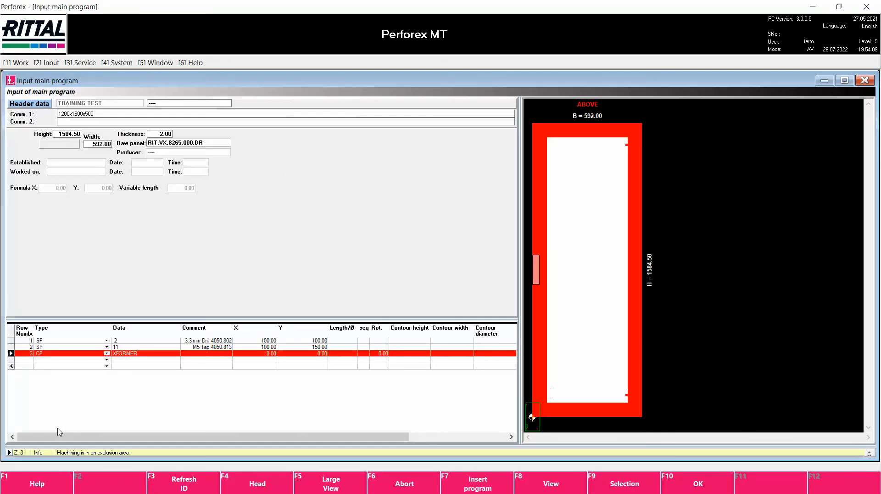
left_click(255, 354)
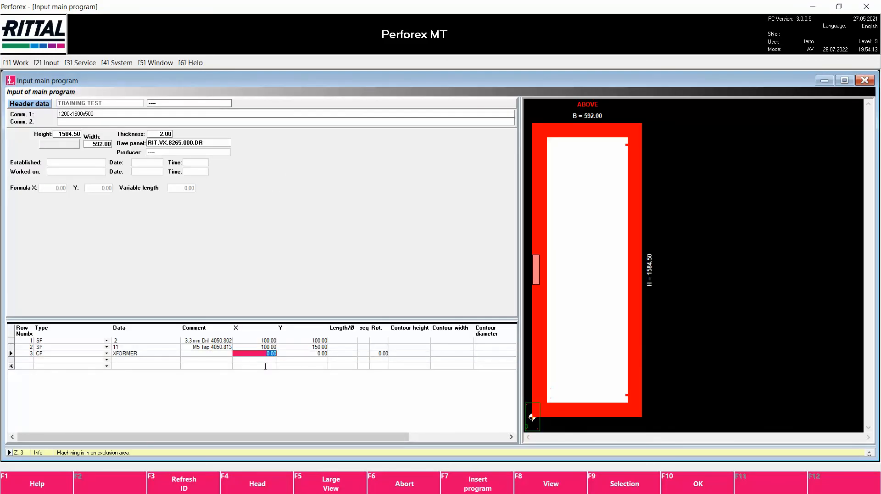
type("150")
key("Tab")
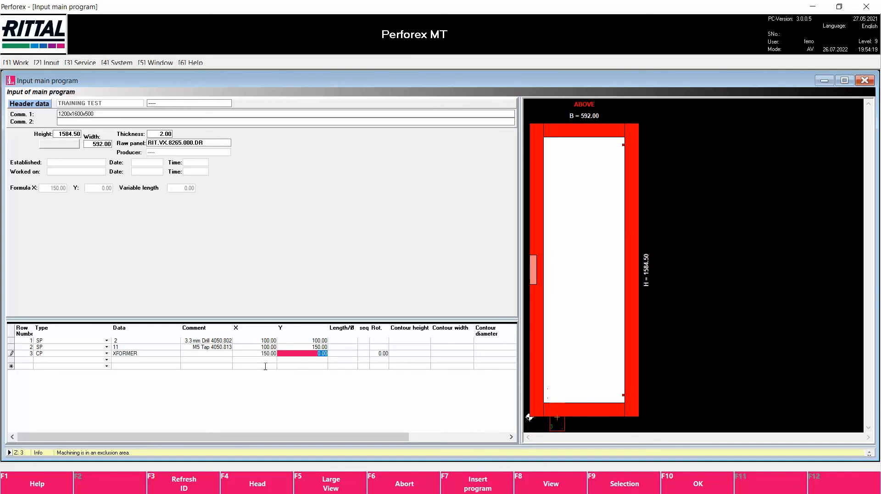
type("200")
key("Tab")
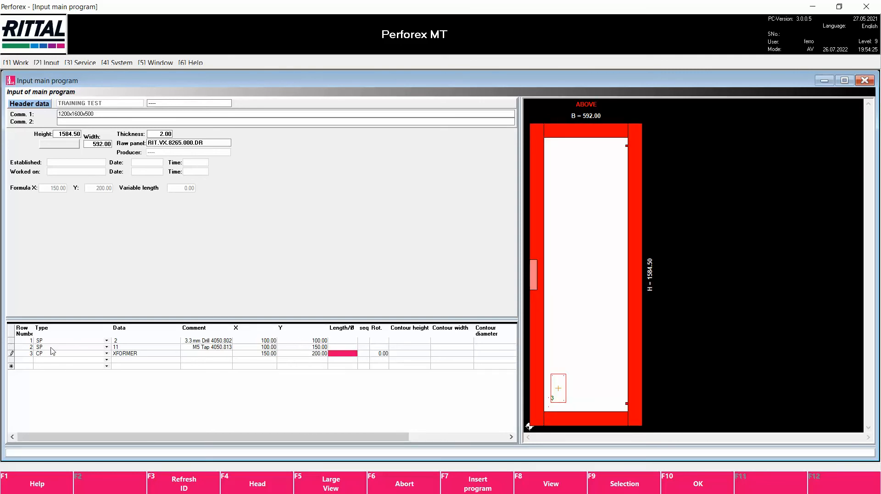
Shift the XFORMER component row by an offset of 50 mm in X
right_click(19, 356)
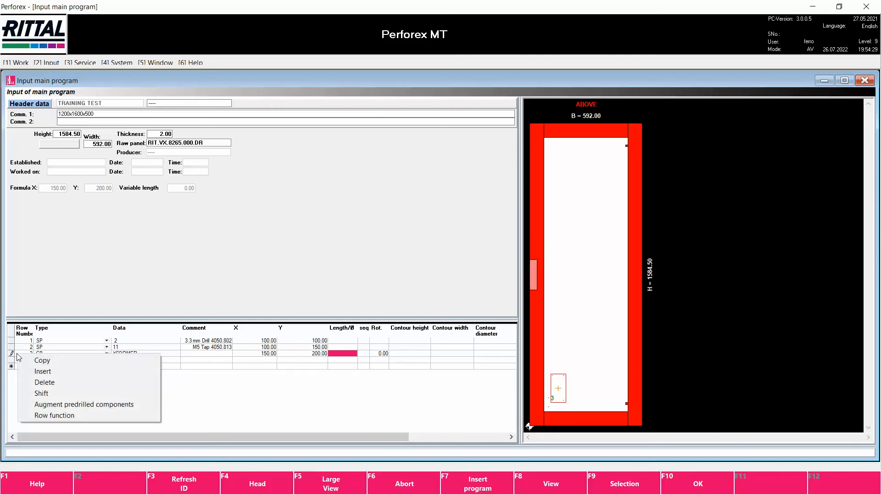
left_click(42, 397)
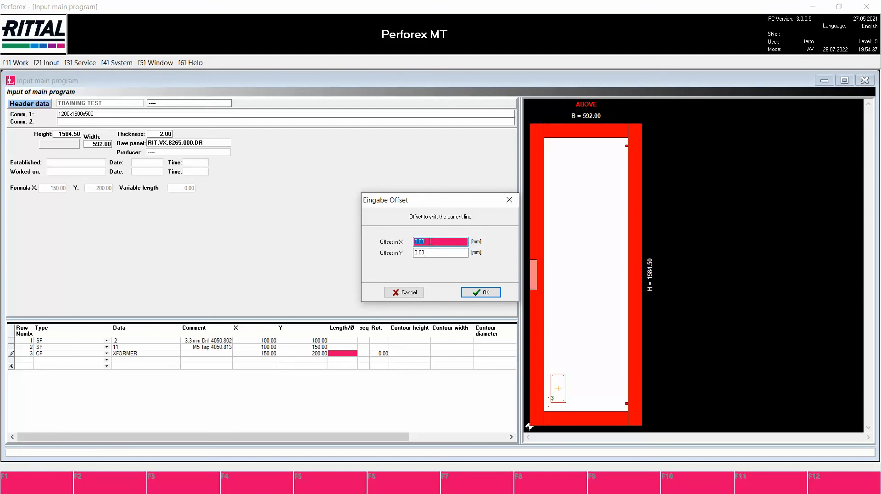
type("50")
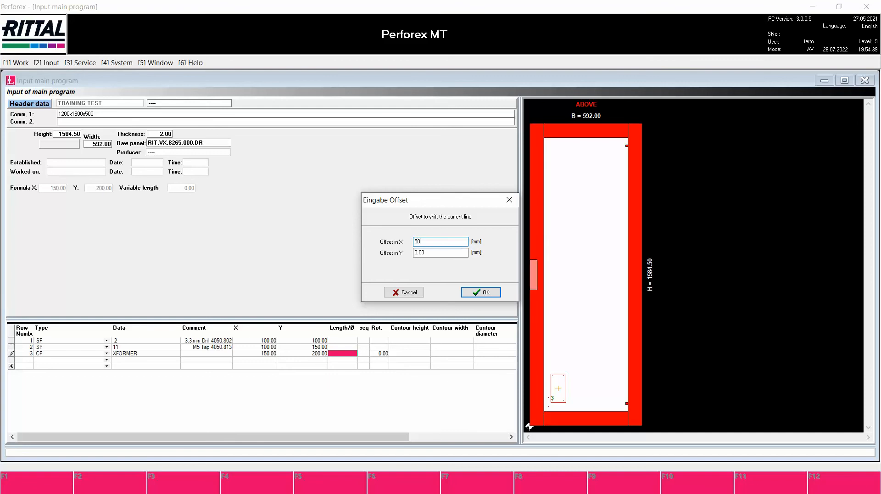
key("Tab")
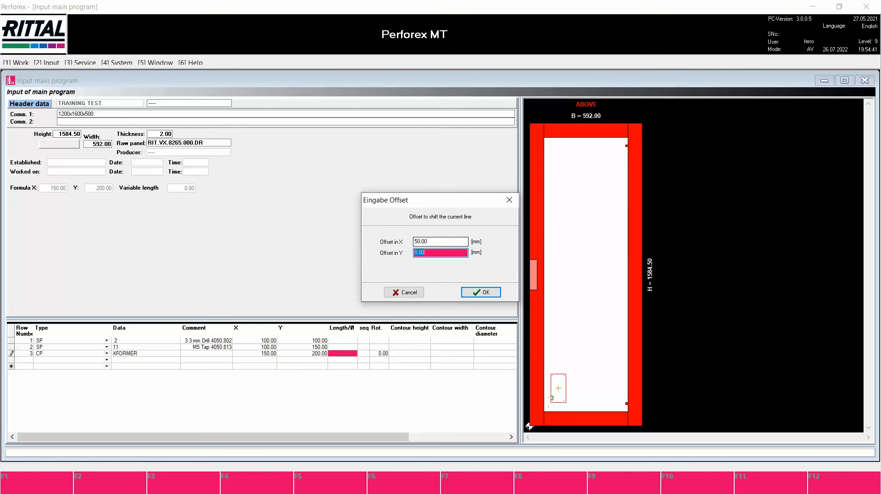
left_click(481, 292)
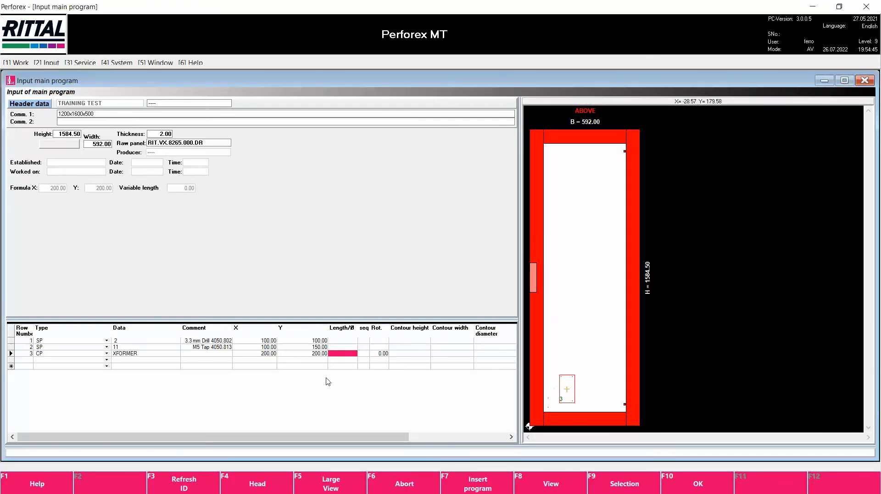
Add a combined part row using 000HMI, positioned at X B/2 and Y H-400
left_click(106, 359)
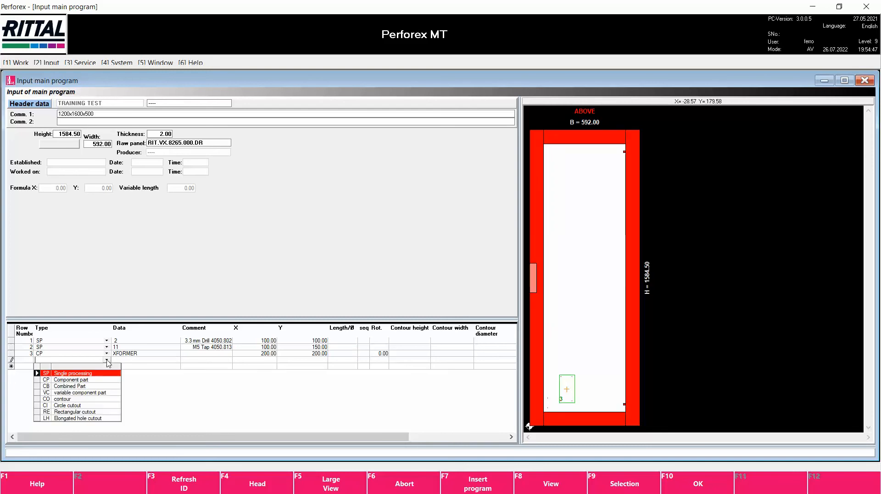
left_click(85, 386)
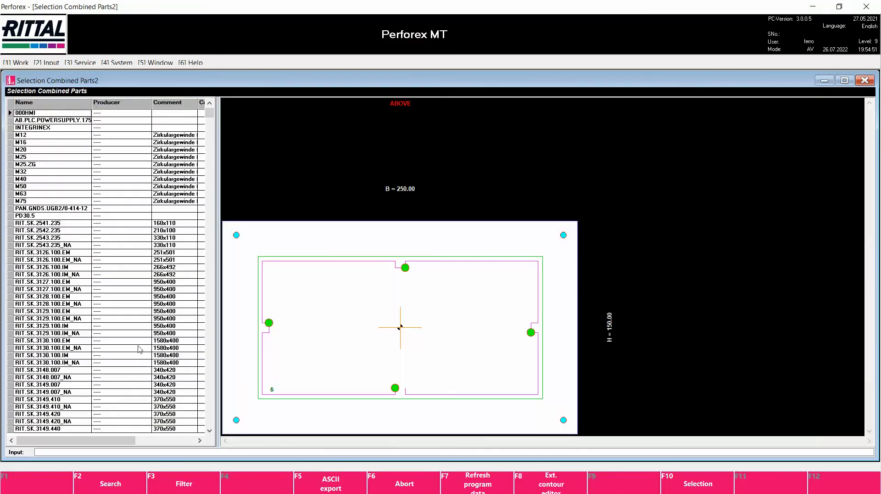
double_click(50, 114)
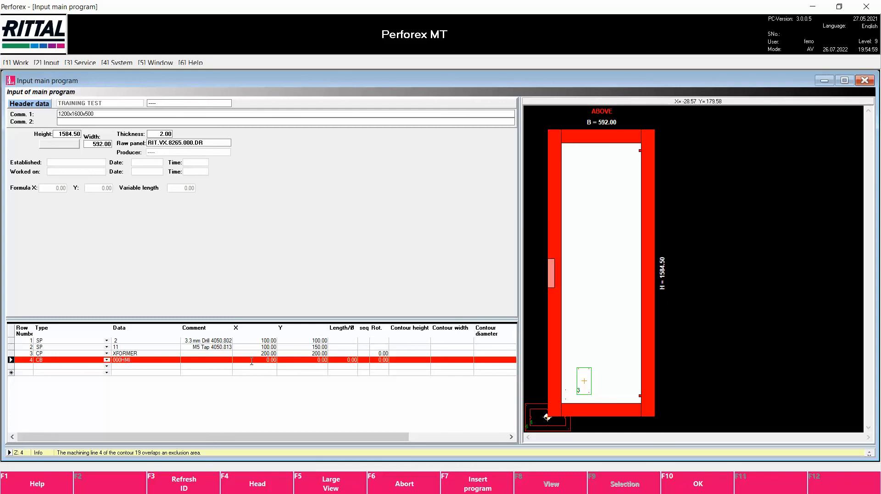
left_click(252, 360)
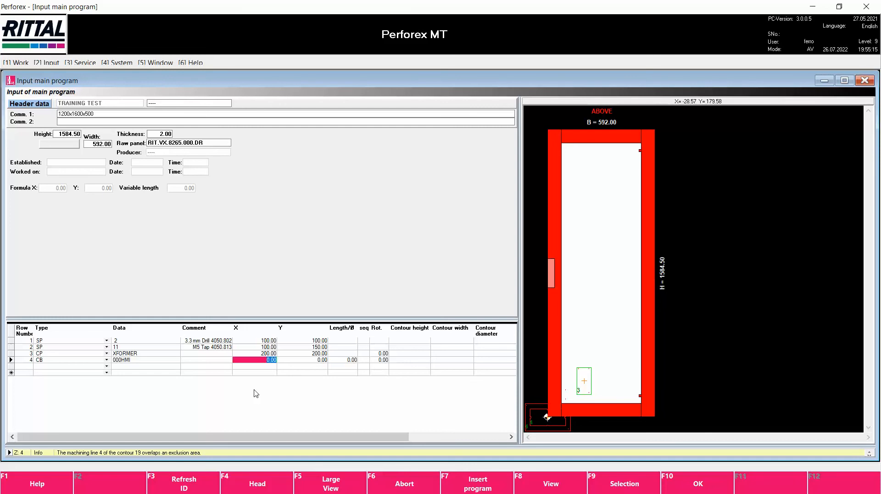
type("b")
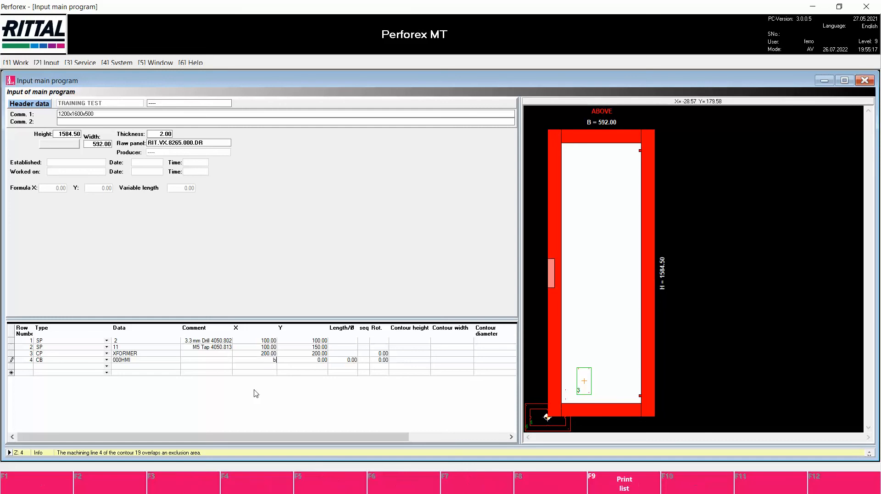
type("/2")
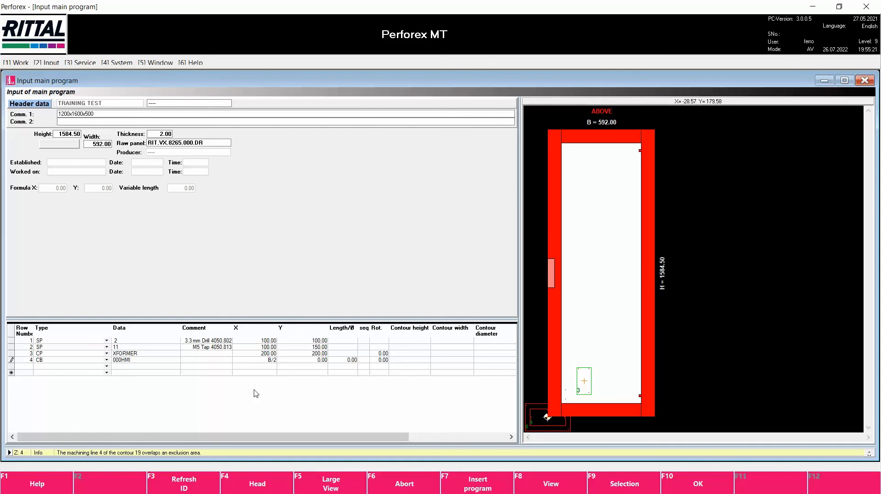
key("Tab")
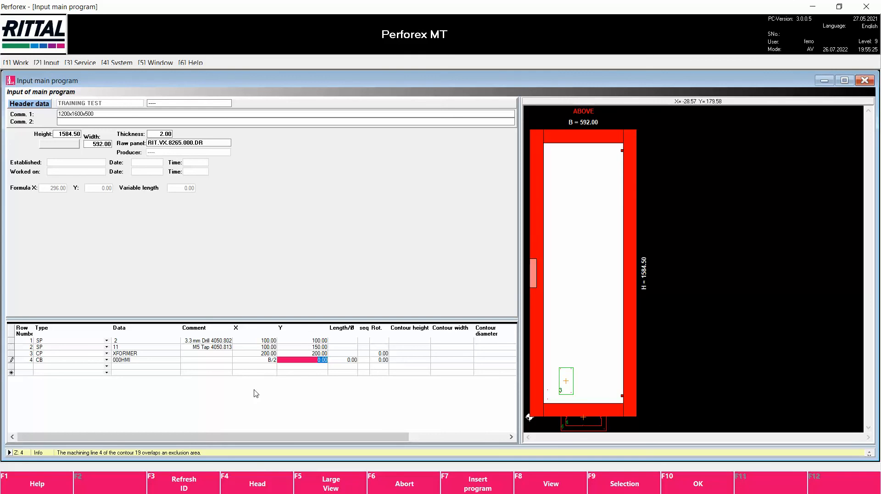
type("H-400")
key("Tab")
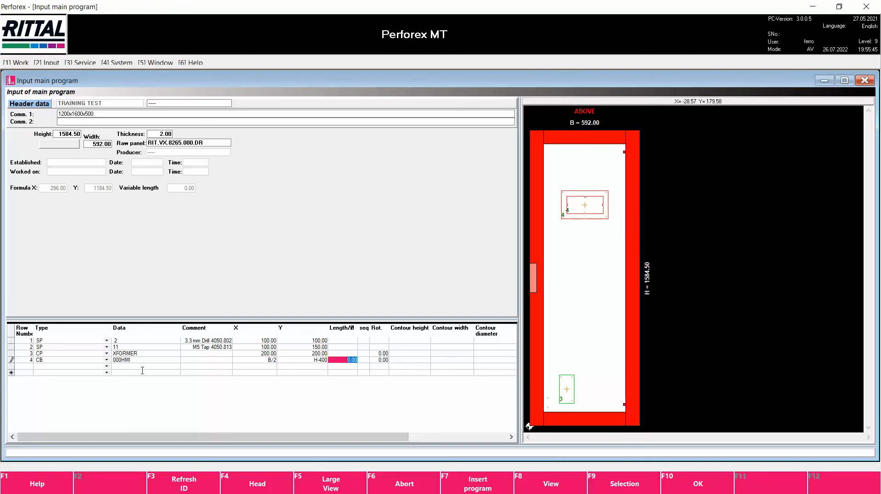
Add a rectangular cutout row with tool 19, the 6mm Performance Mill 4050.891, positioned at X B/2 and Y H/2
left_click(107, 365)
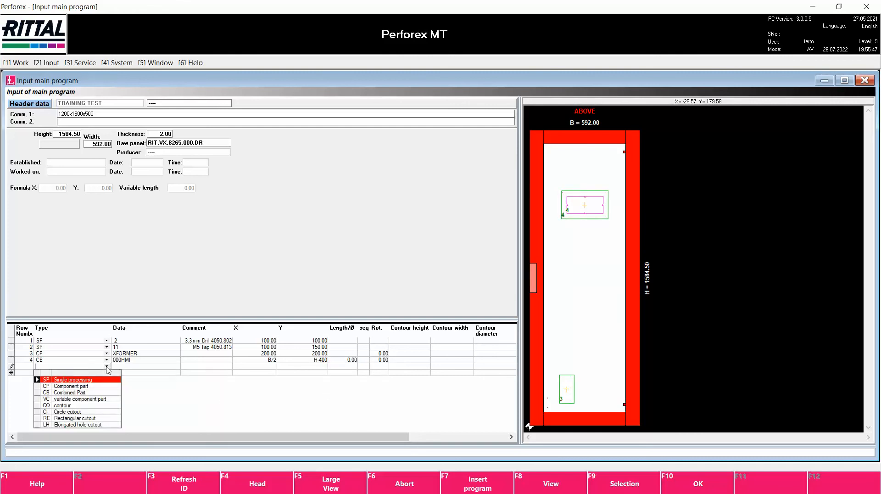
left_click(71, 418)
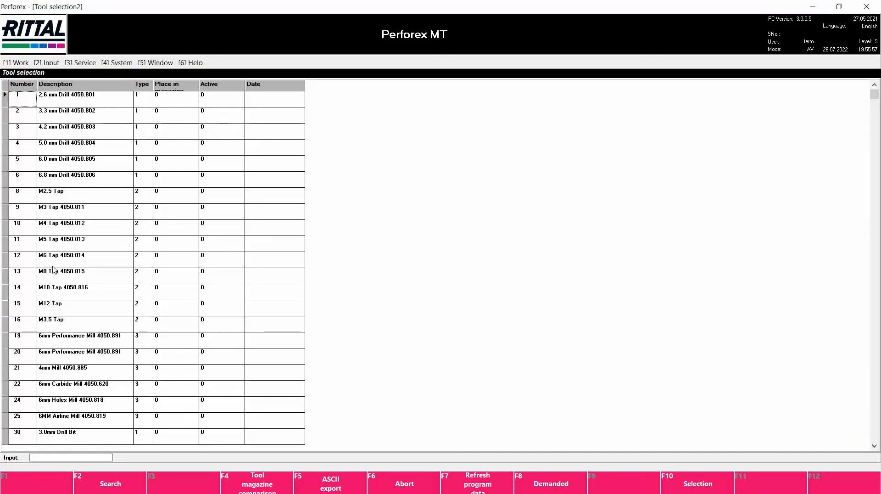
double_click(27, 342)
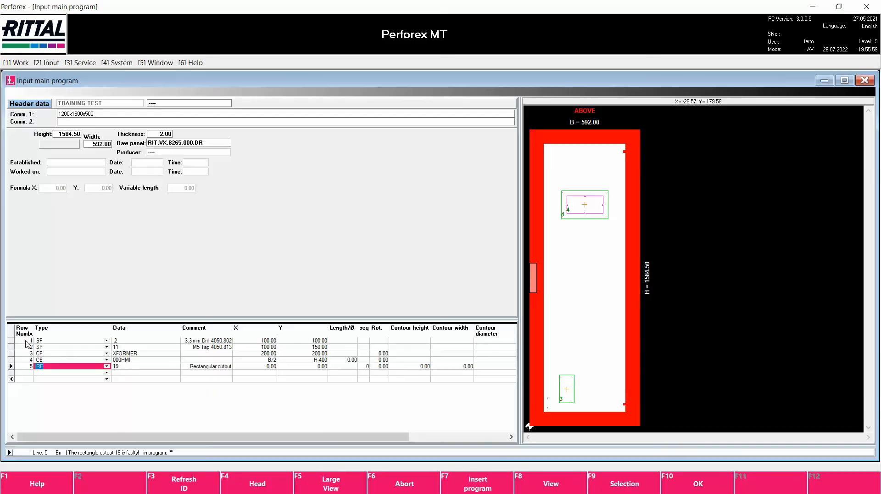
left_click(274, 365)
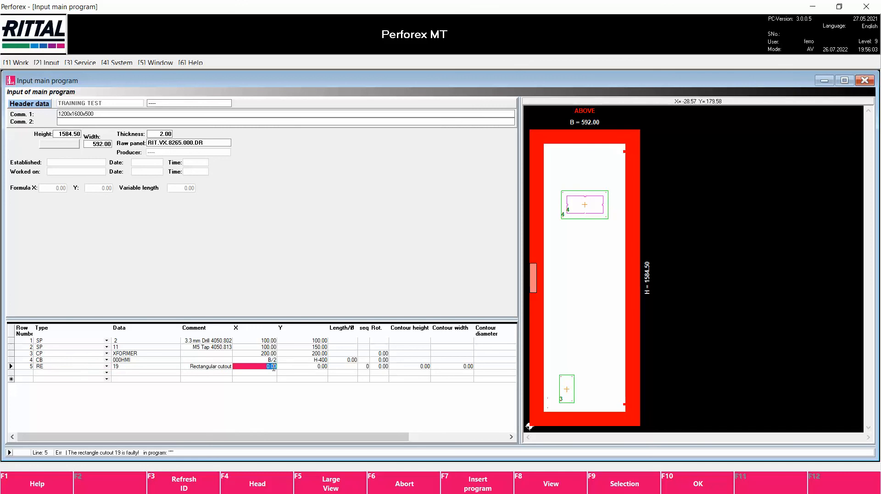
type("3")
key("BackSpace")
type("B/2")
key("Tab")
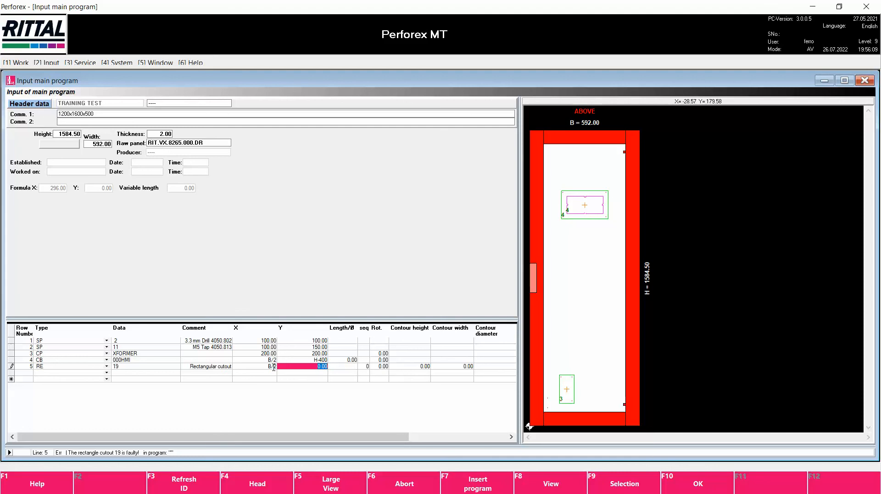
type("H/2")
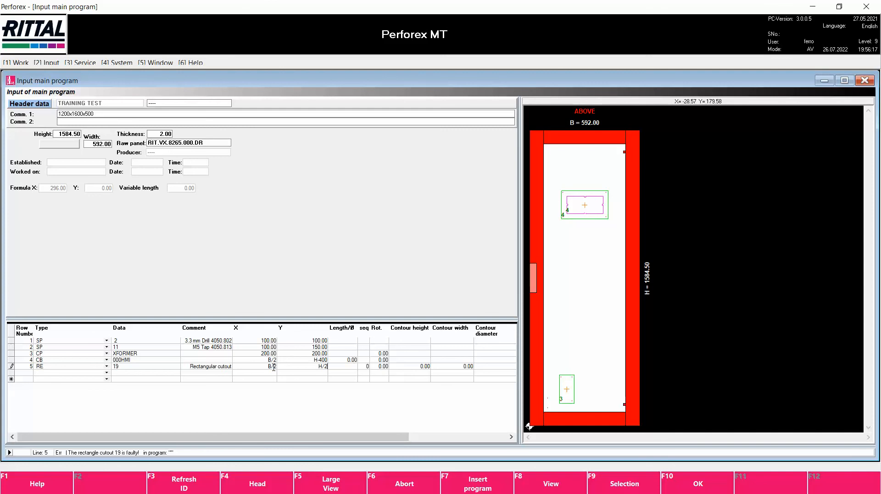
key("Tab")
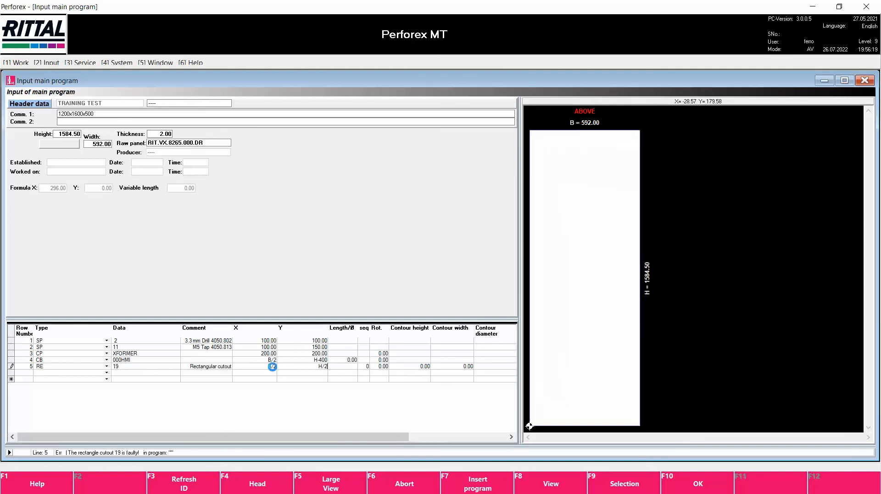
Set the rectangular cutout's contour height and contour width to 100 mm each
key("Tab")
key("Tab")
key("Tab")
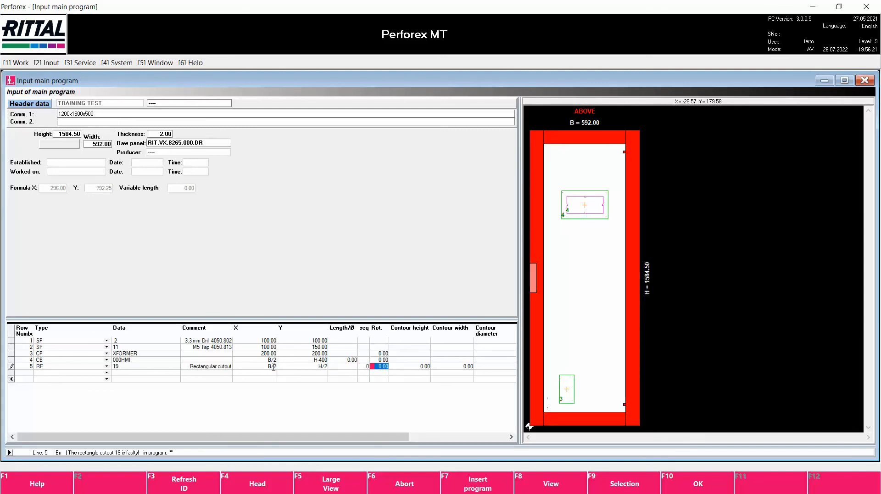
type("100")
key("Tab")
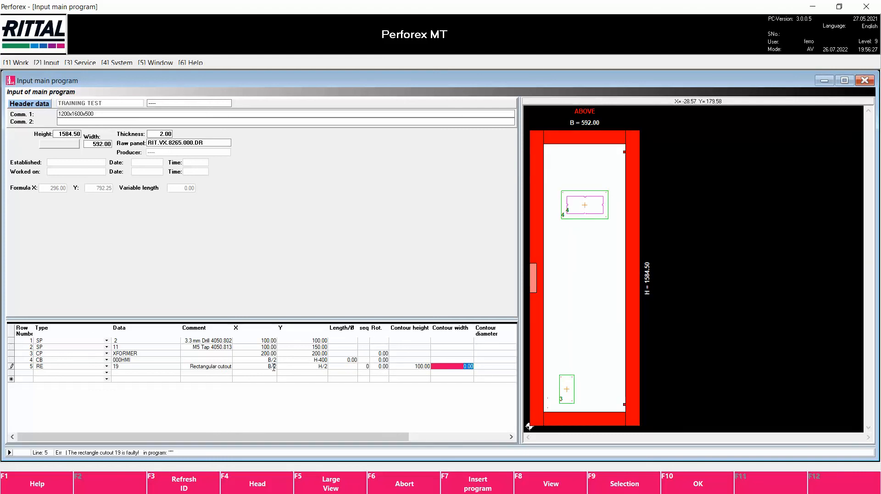
type("100")
key("Tab")
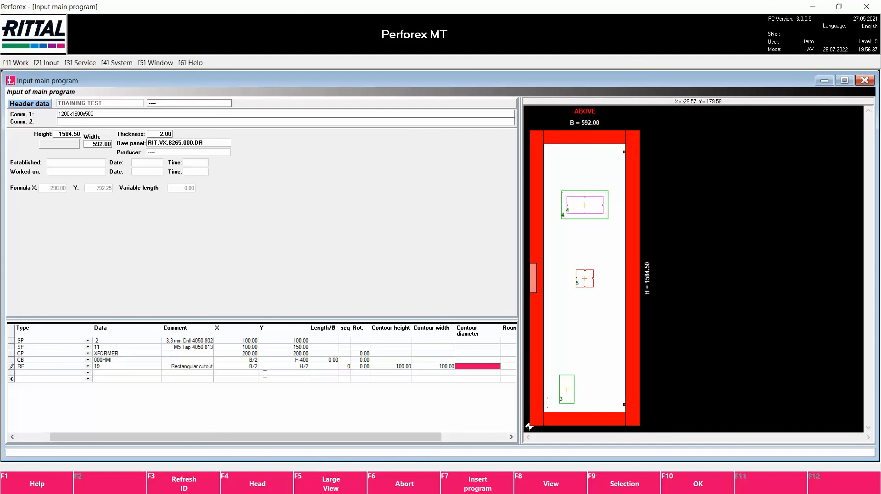
Add a circle cutout row below the rectangular cutout with tool 19, the 6mm Performance Mill 4050.891
left_click(88, 373)
left_click(87, 373)
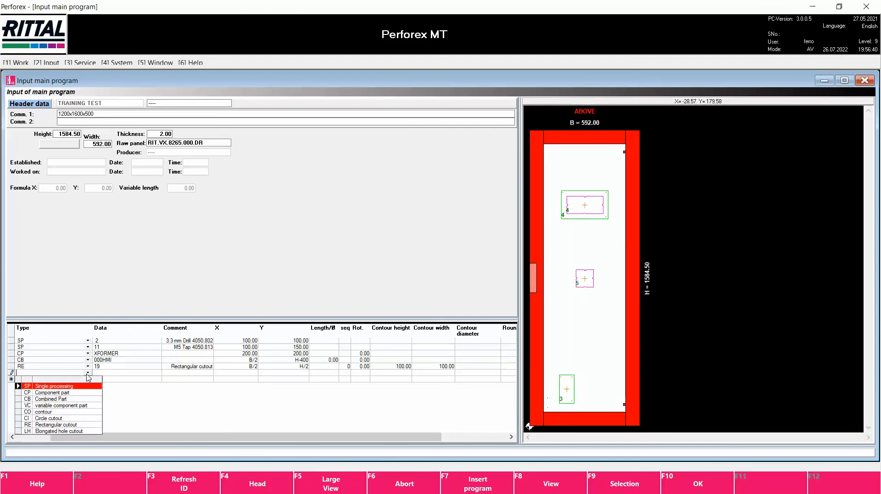
left_click(45, 422)
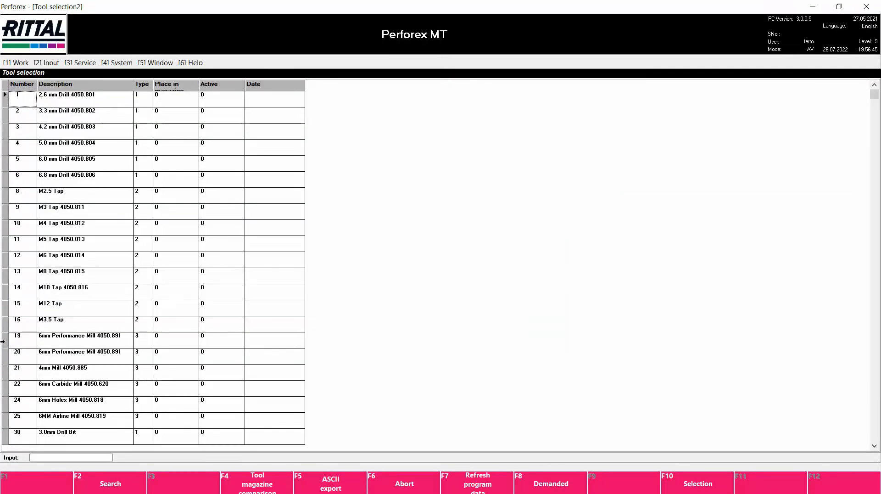
left_click(15, 343)
double_click(13, 345)
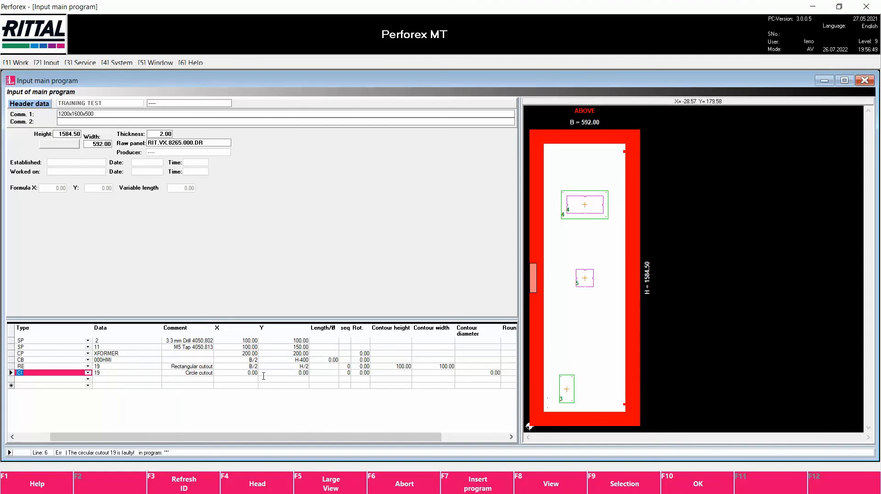
Give the circle cutout a contour diameter of 22.5 mm and position it at X B/2 and Y 500
left_click(478, 372)
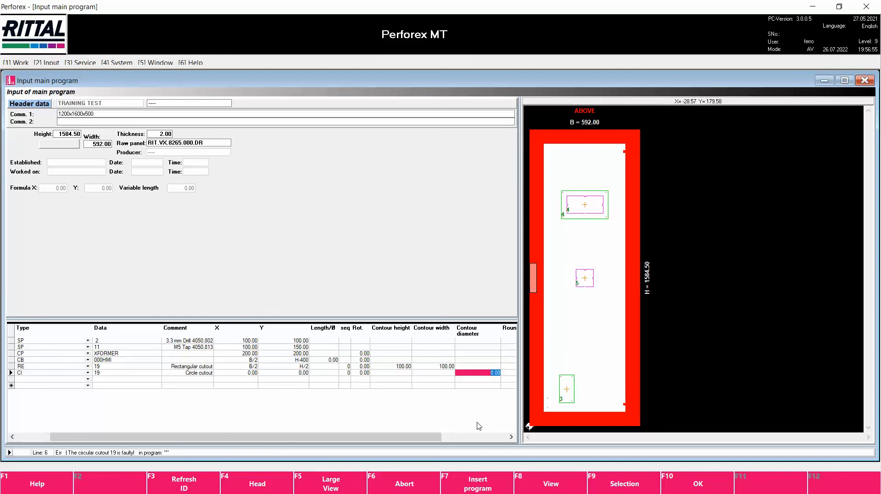
type("22.5")
left_click(292, 373)
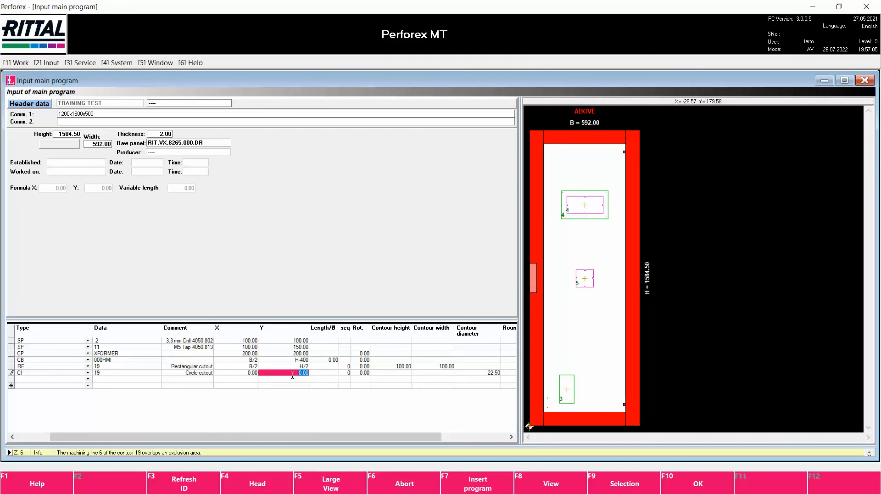
type("500")
left_click(254, 371)
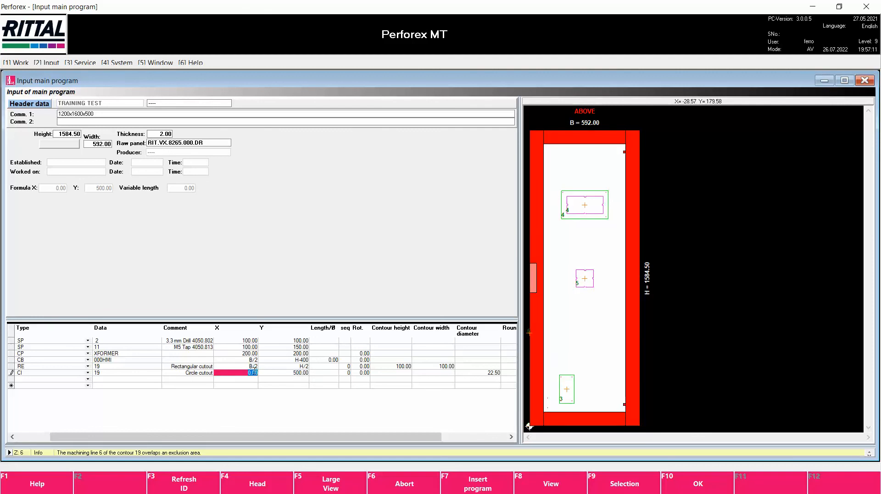
type("B/2")
left_click(283, 370)
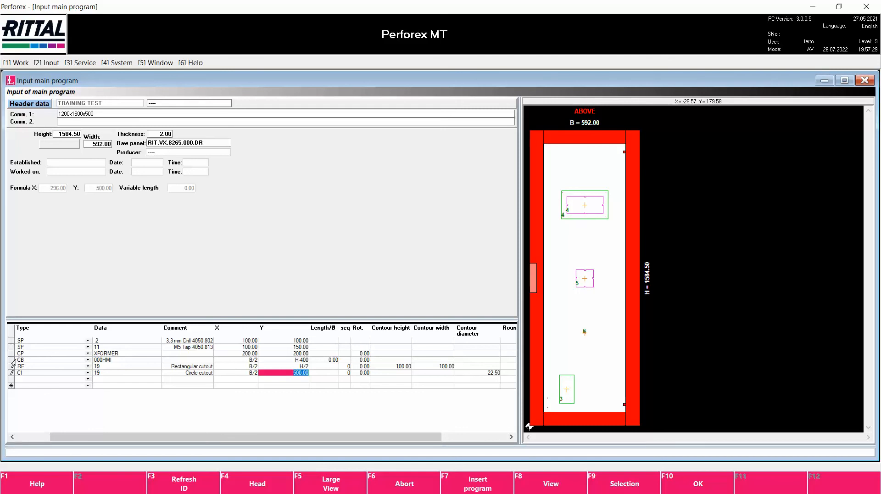
Repeat the circle cutout with the row function, using number 2, distance 50 mm and direction right
right_click(37, 374)
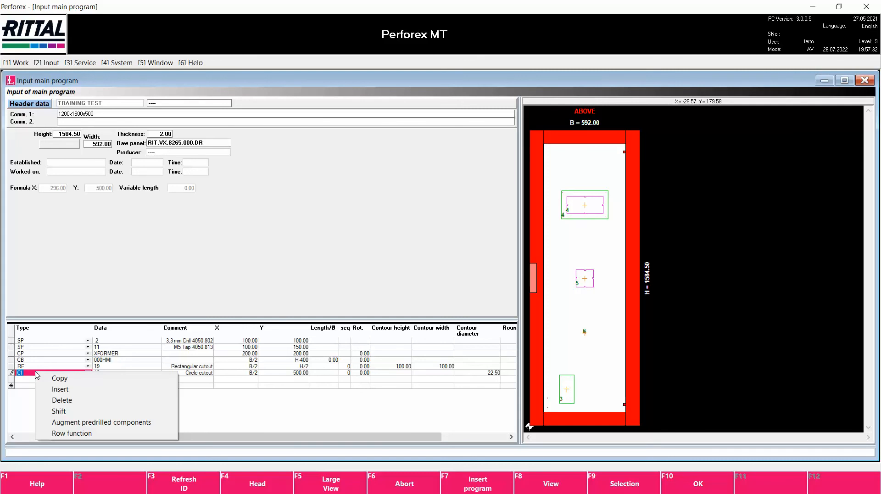
left_click(72, 433)
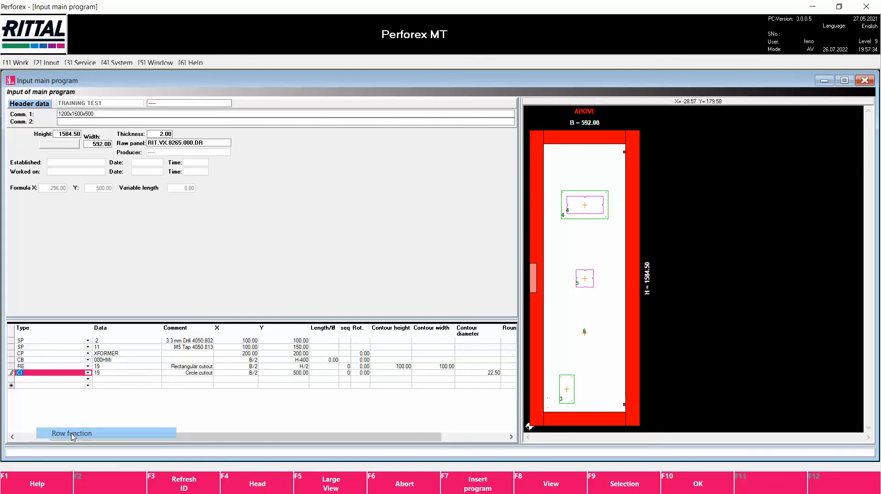
left_click(436, 230)
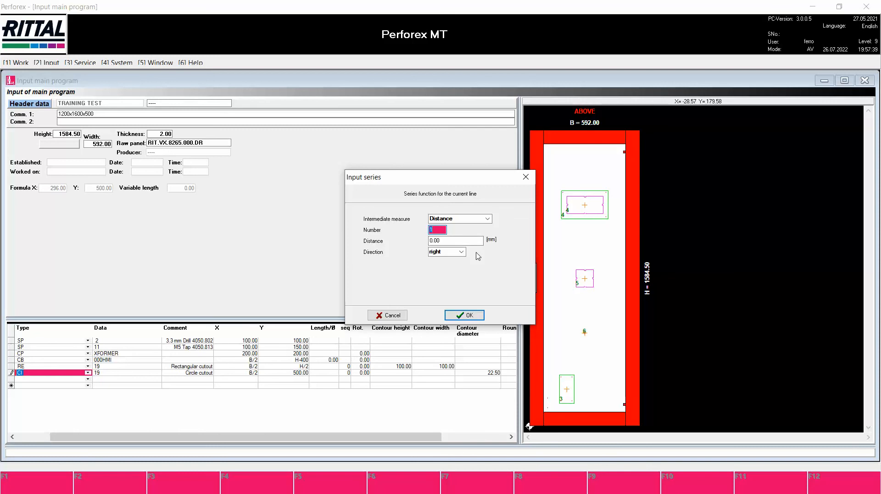
type("2")
left_click(457, 241)
type("50")
left_click(469, 316)
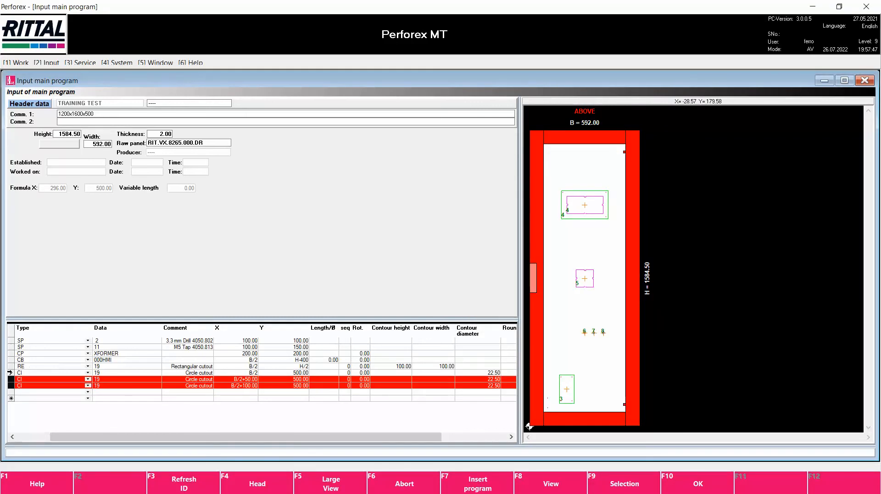
Repeat the original circle cutout at X B/2 with the row function, using number 2, distance 50 mm and direction left
left_click(20, 373)
left_click(11, 373)
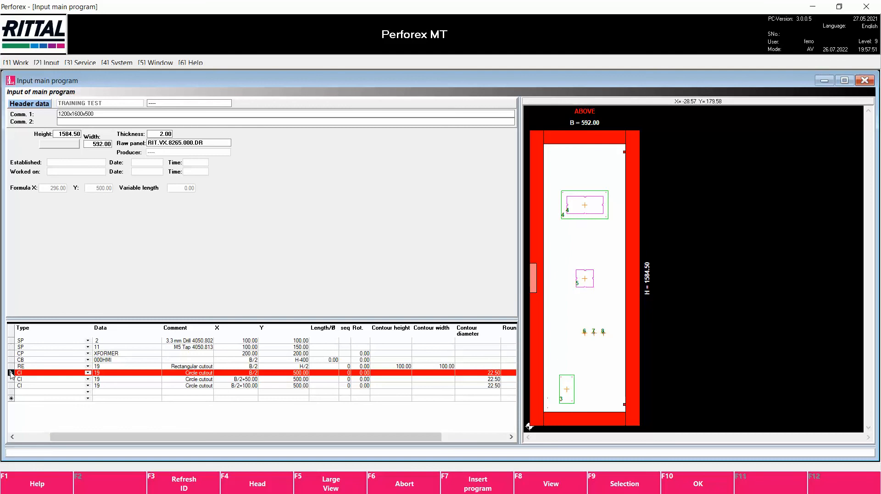
left_click_drag(90, 438, 55, 438)
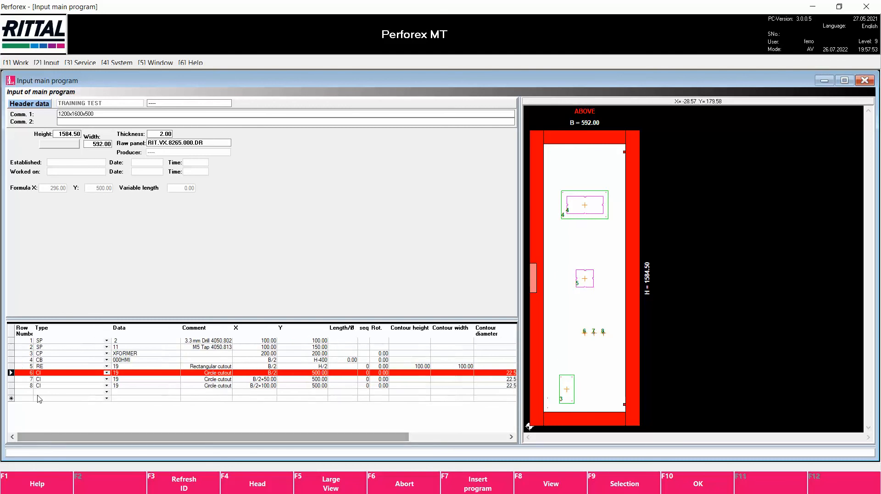
right_click(23, 376)
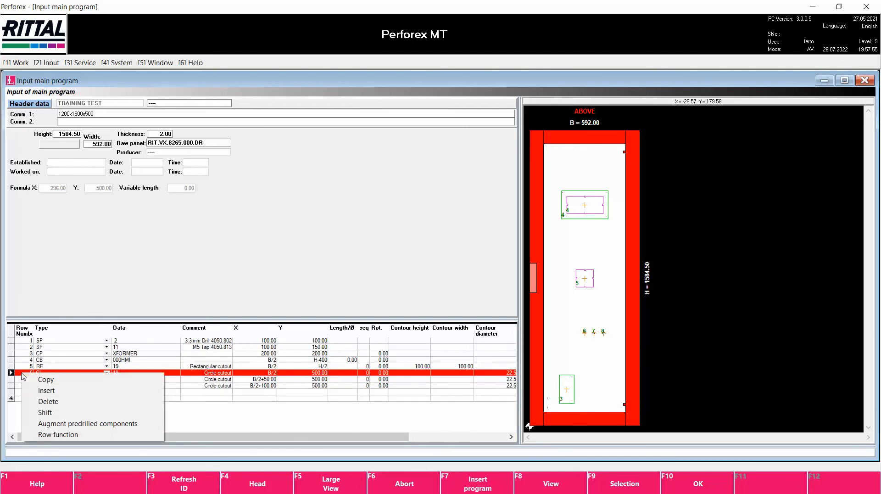
left_click(57, 435)
left_click(432, 229)
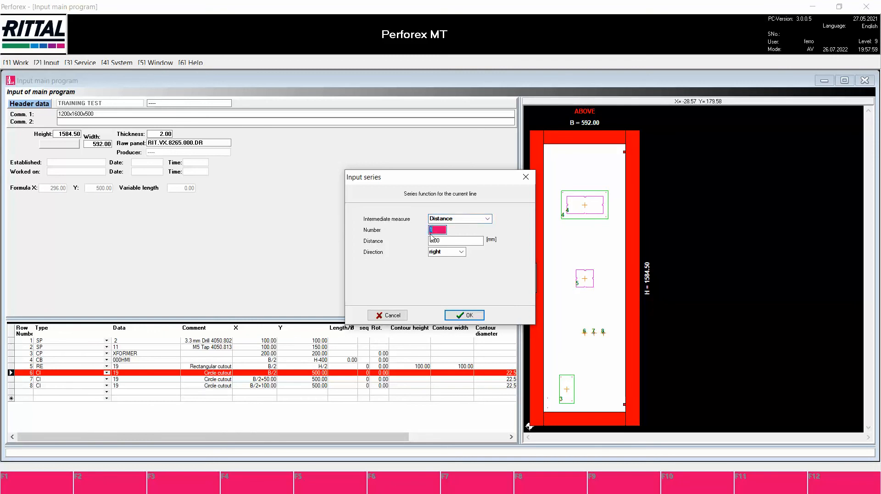
type("2")
left_click(448, 252)
left_click(435, 272)
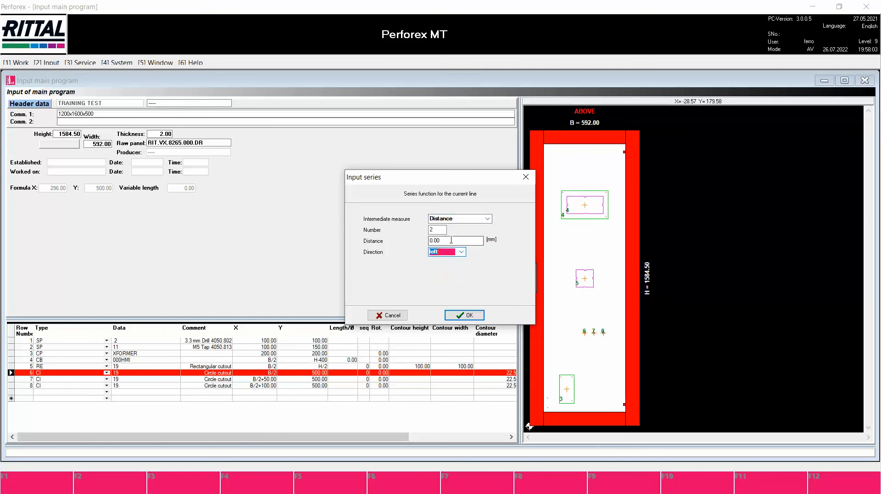
left_click(450, 239)
type("50")
left_click(470, 315)
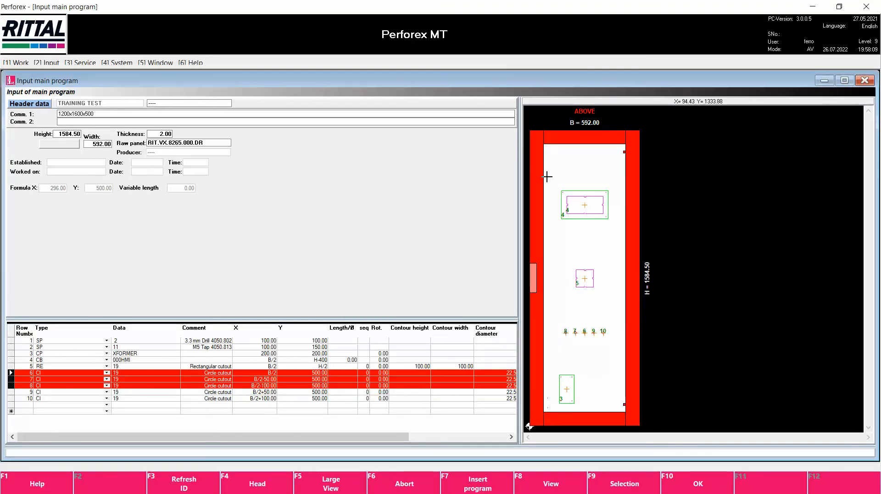
Accept the TRAINING TEST main program input with its circle cutout row and return to the main program selection
left_click(560, 322)
left_click_drag(560, 322, 626, 365)
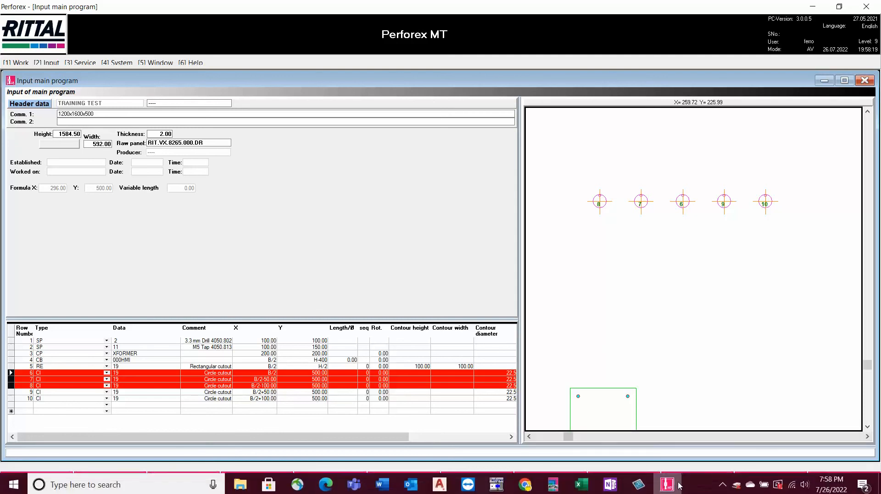
left_click(689, 489)
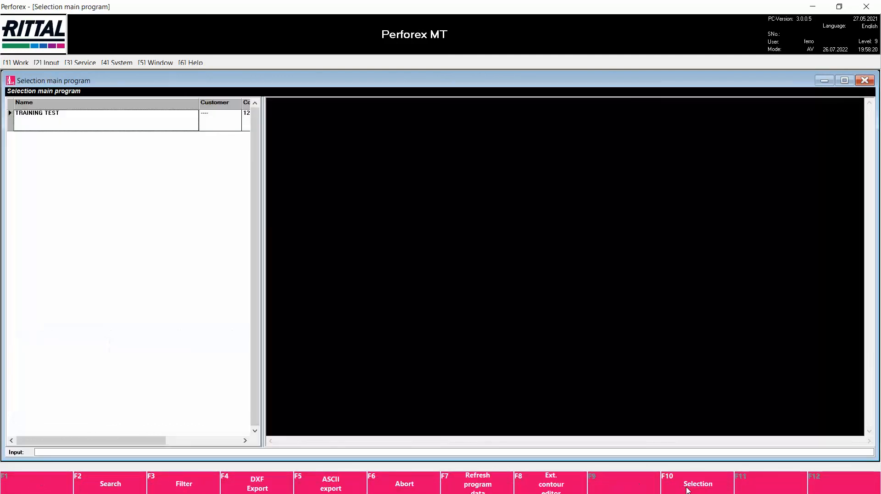